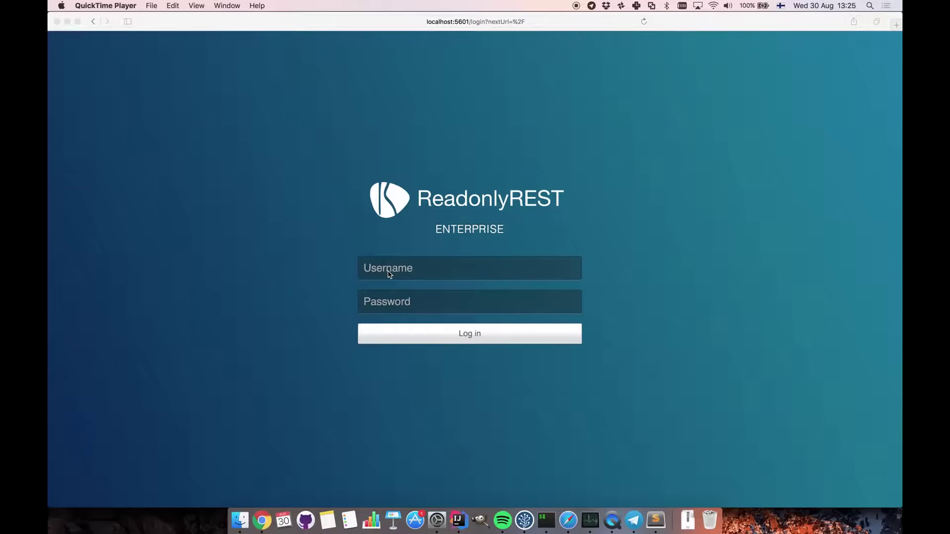
Sign in to ReadonlyREST in Safari with the demo user's username and password.
{"action": "left_click", "coordinate": [389, 274]}
{"action": "left_click", "coordinate": [441, 268]}
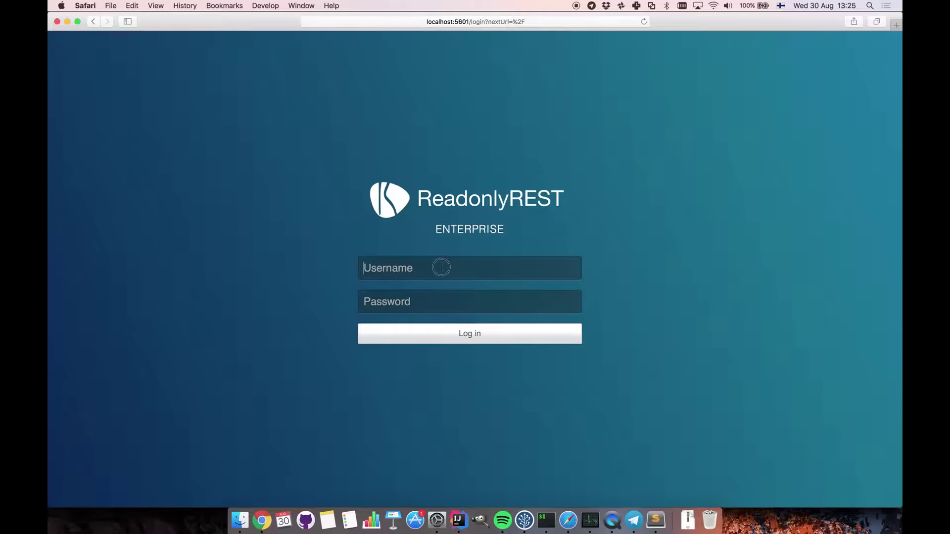
{"action": "type", "text": "simone"}
{"action": "key", "text": "Tab"}
{"action": "type", "text": "••"}
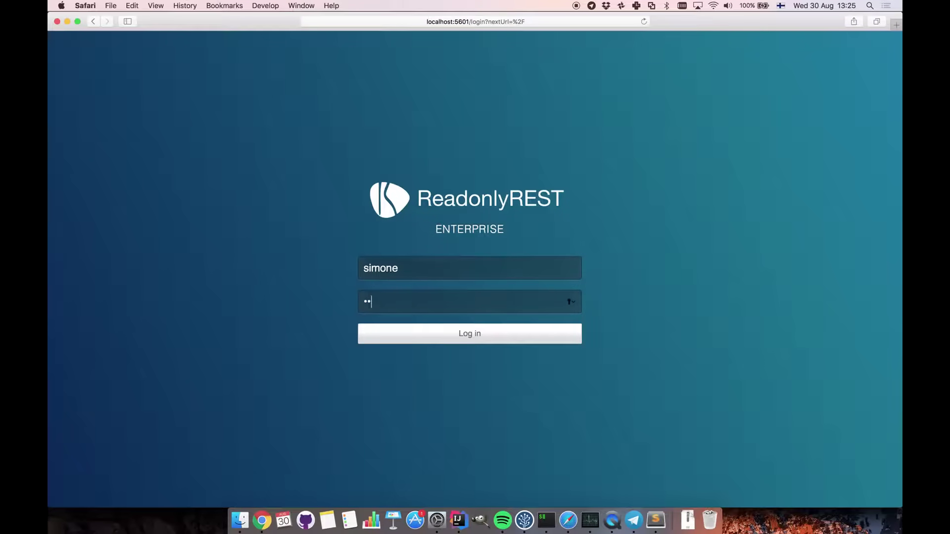
{"action": "key", "text": "Return"}
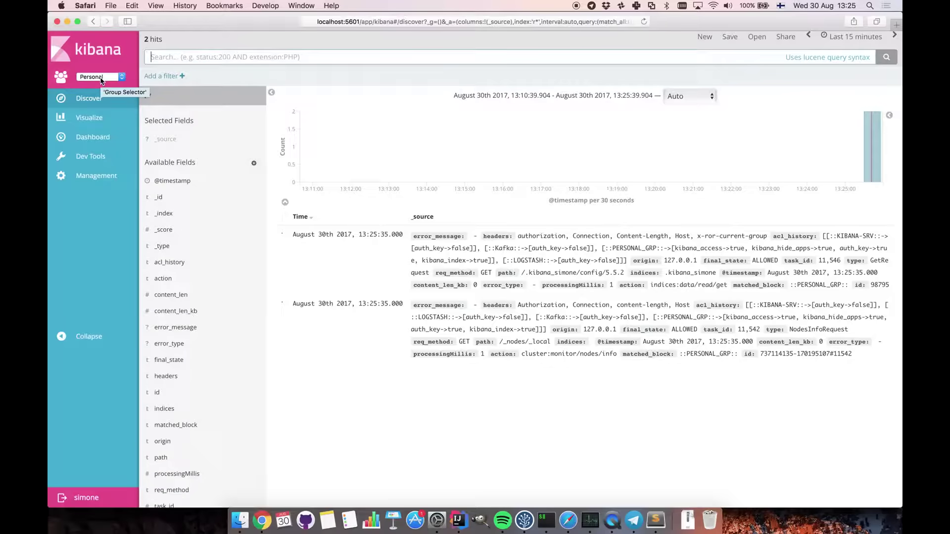
{"action": "left_click", "coordinate": [101, 78]}
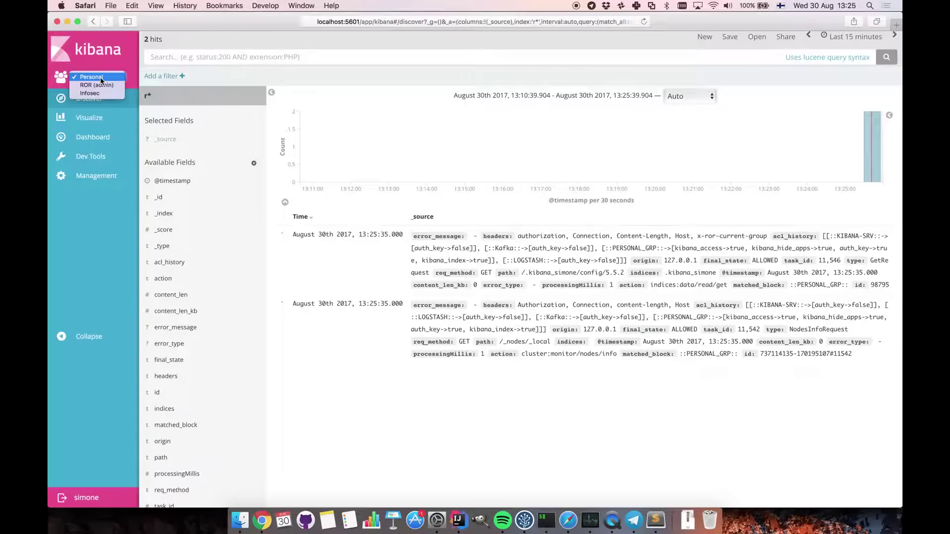
{"action": "left_click", "coordinate": [105, 79]}
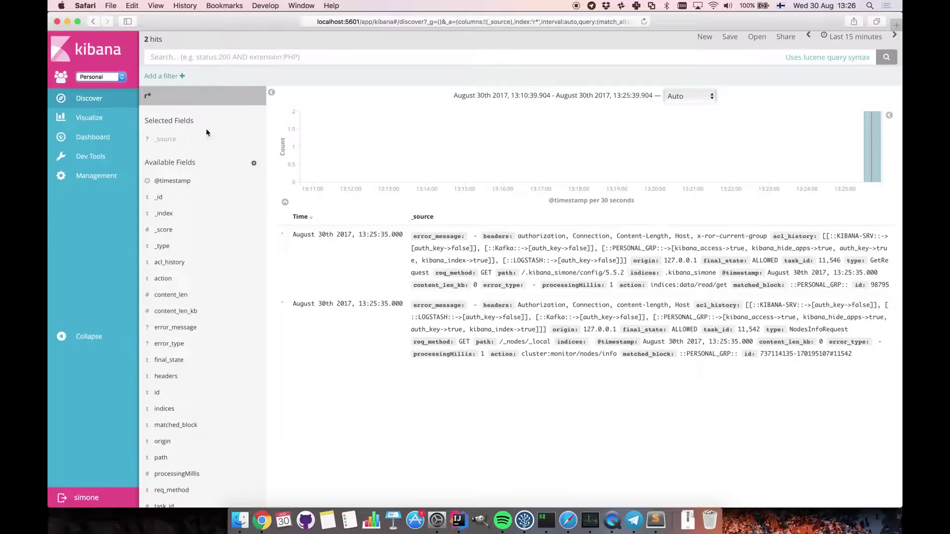
{"action": "left_click", "coordinate": [93, 137]}
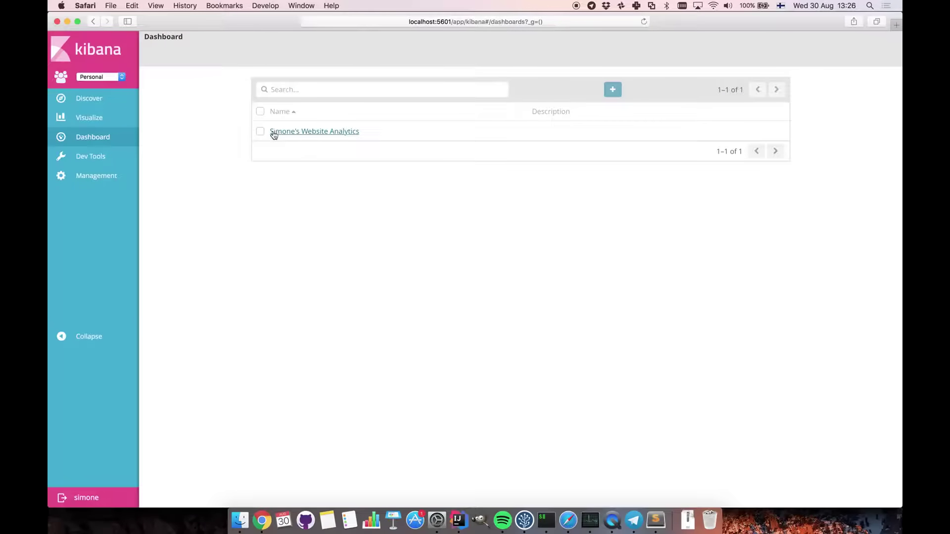
Switch the active group from the selector to Infosec, then to ROR (admin).
{"action": "left_click", "coordinate": [104, 78]}
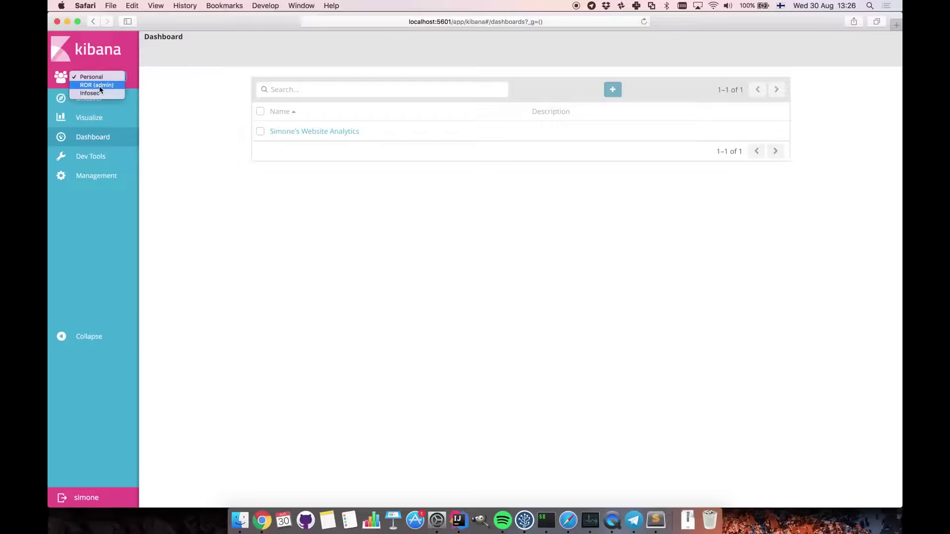
{"action": "left_click", "coordinate": [96, 94]}
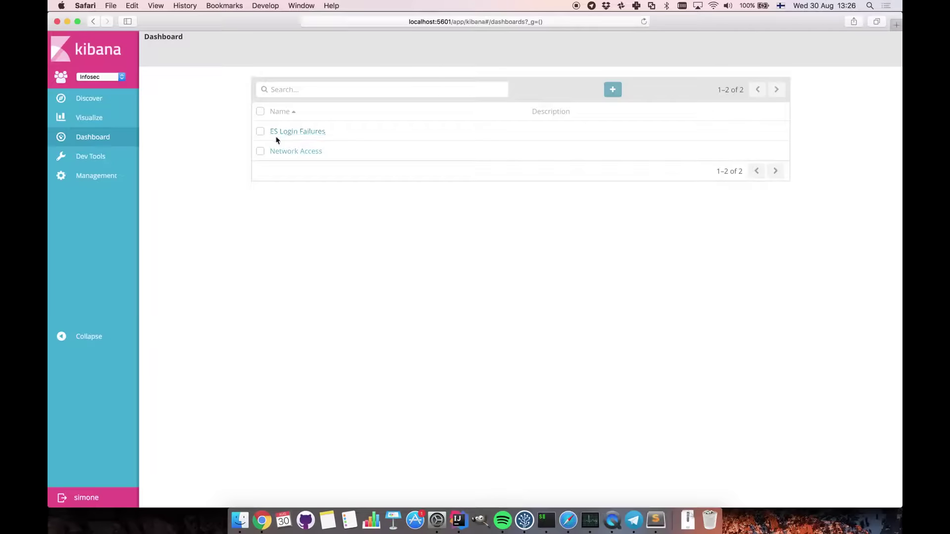
{"action": "left_click", "coordinate": [98, 77]}
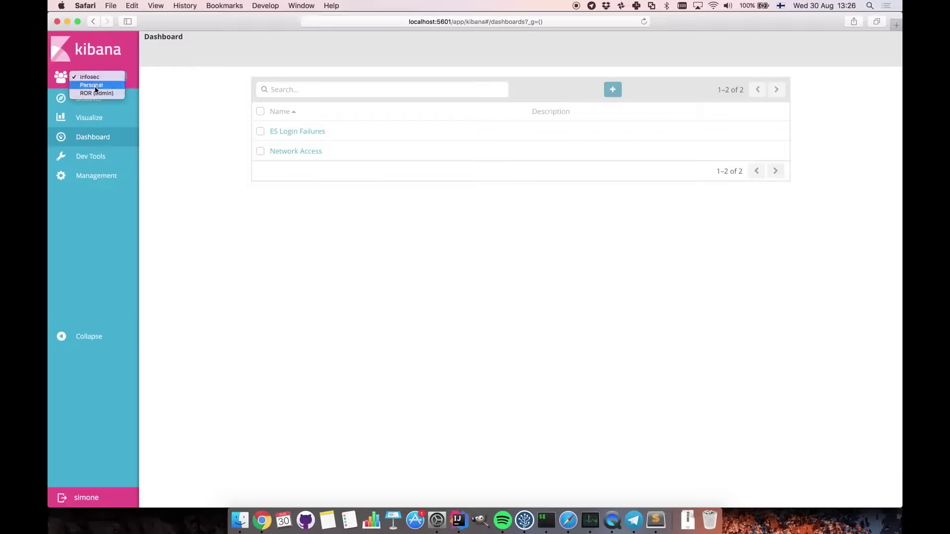
{"action": "left_click", "coordinate": [95, 93]}
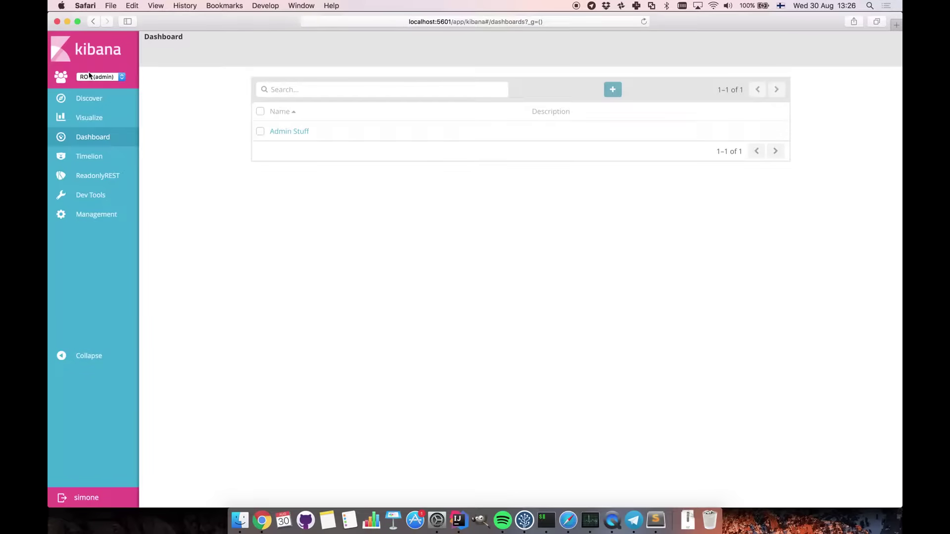
Open the ReadonlyREST YAML settings and point out the Infosec access rule on line 30.
{"action": "left_click", "coordinate": [101, 177]}
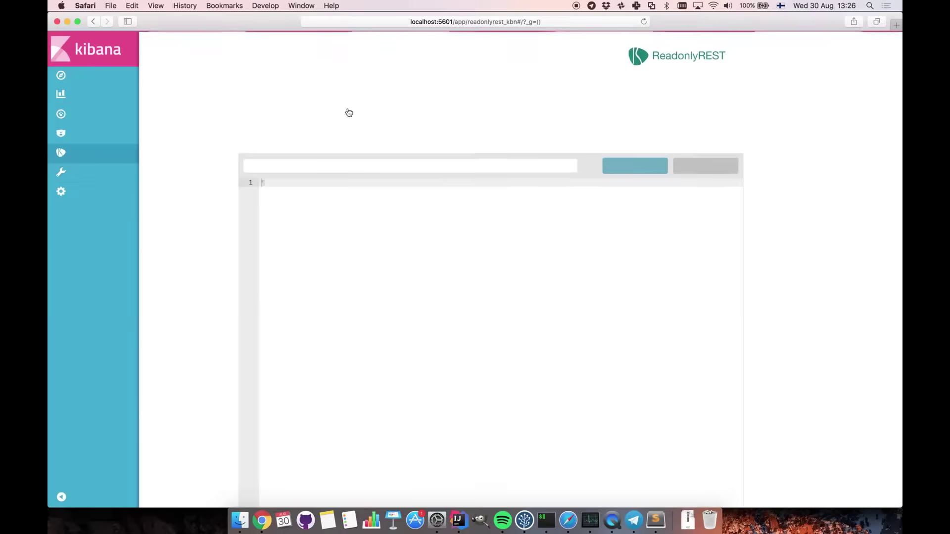
{"action": "scroll", "coordinate": [189, 335], "scroll_direction": "down", "scroll_amount": 5}
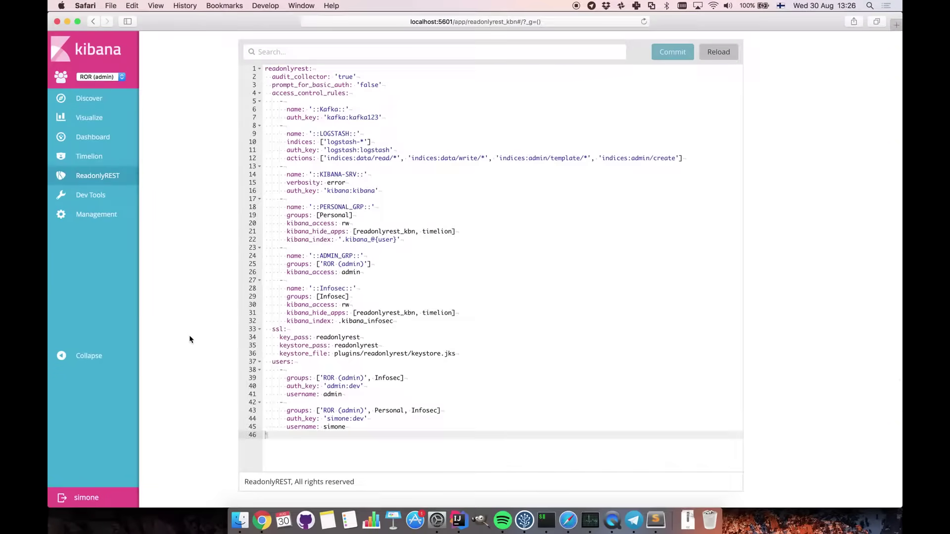
{"action": "scroll", "coordinate": [326, 299], "scroll_direction": "down", "scroll_amount": 2}
{"action": "scroll", "coordinate": [327, 299], "scroll_direction": "down", "scroll_amount": 1}
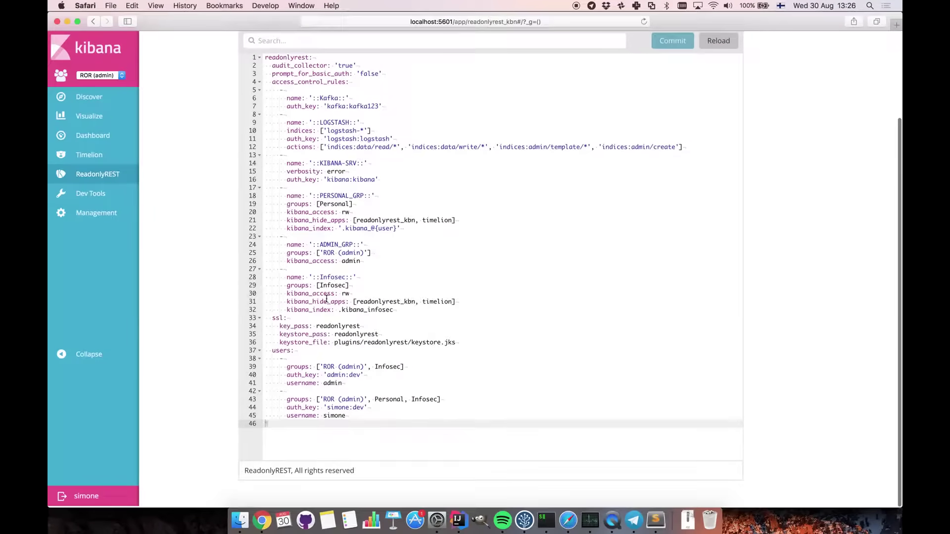
{"action": "scroll", "coordinate": [327, 299], "scroll_direction": "up", "scroll_amount": 3}
{"action": "left_click", "coordinate": [359, 315]}
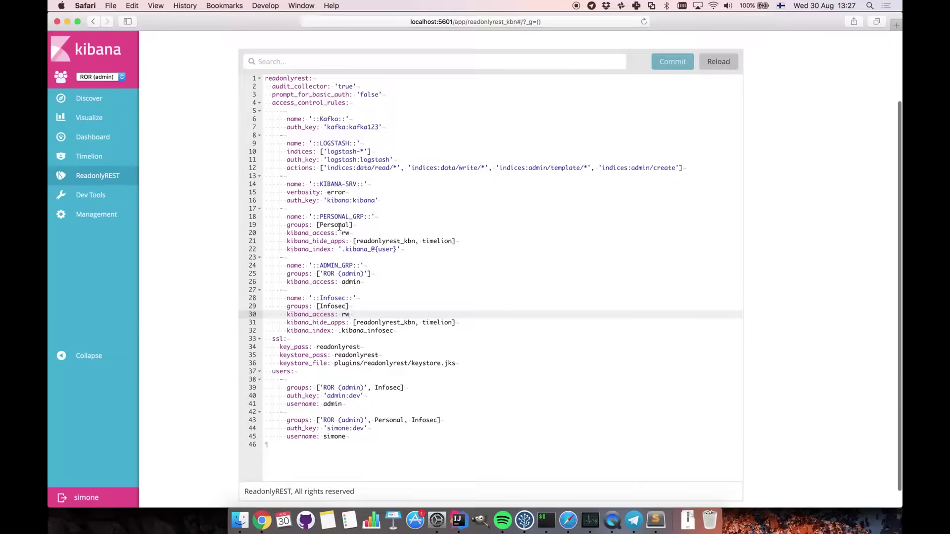
Highlight the user's group list on lines 43–45, then kibana_index in the Personal rule.
{"action": "left_click", "coordinate": [336, 438]}
{"action": "left_click_drag", "start_coordinate": [352, 437], "coordinate": [274, 420]}
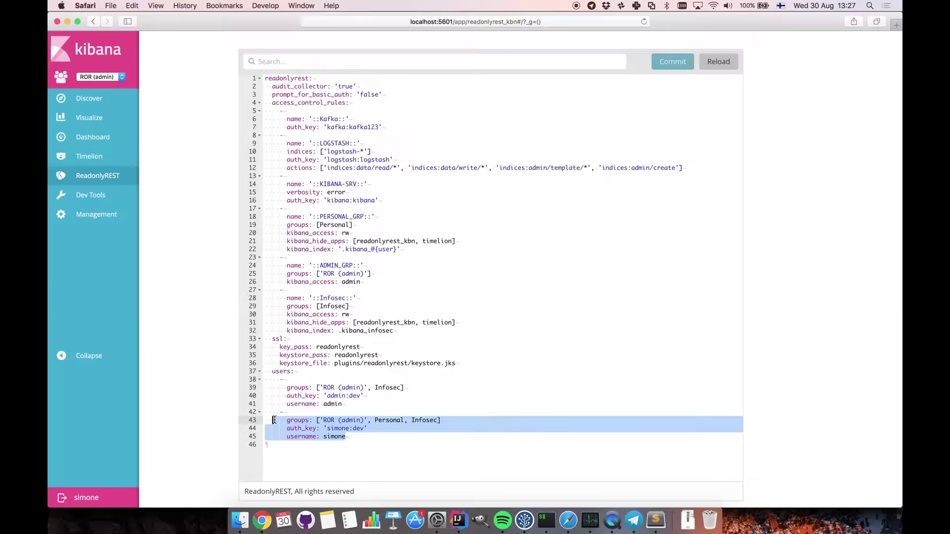
{"action": "left_click", "coordinate": [355, 426]}
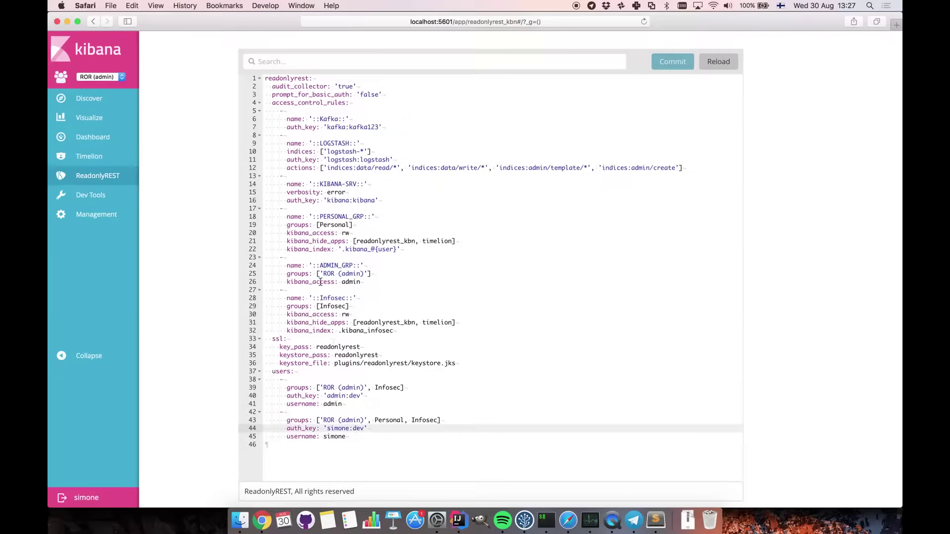
{"action": "double_click", "coordinate": [312, 249]}
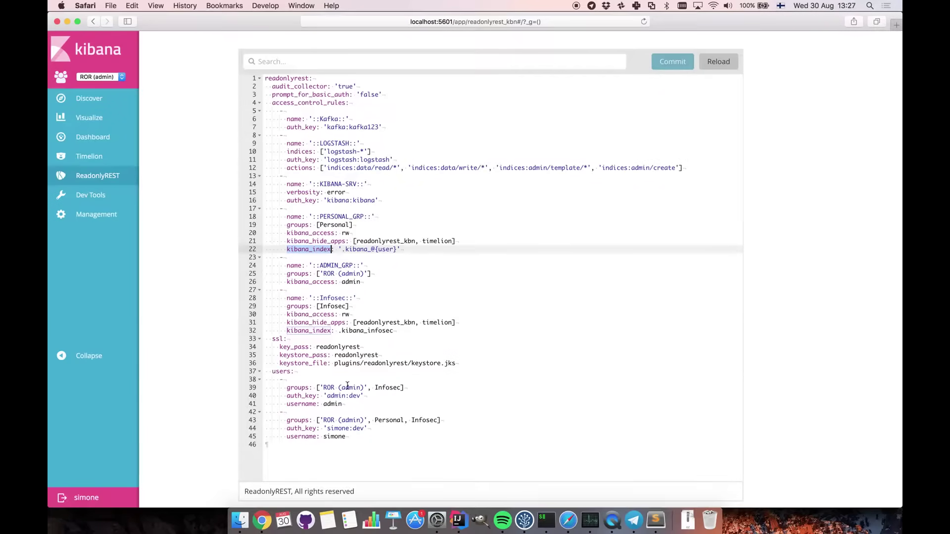
{"action": "left_click_drag", "start_coordinate": [367, 420], "coordinate": [319, 420]}
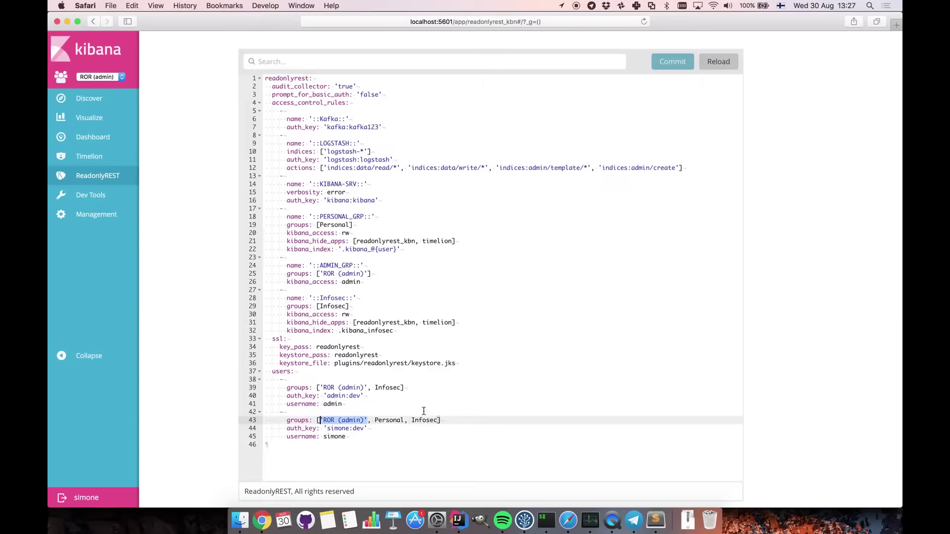
{"action": "double_click", "coordinate": [346, 315]}
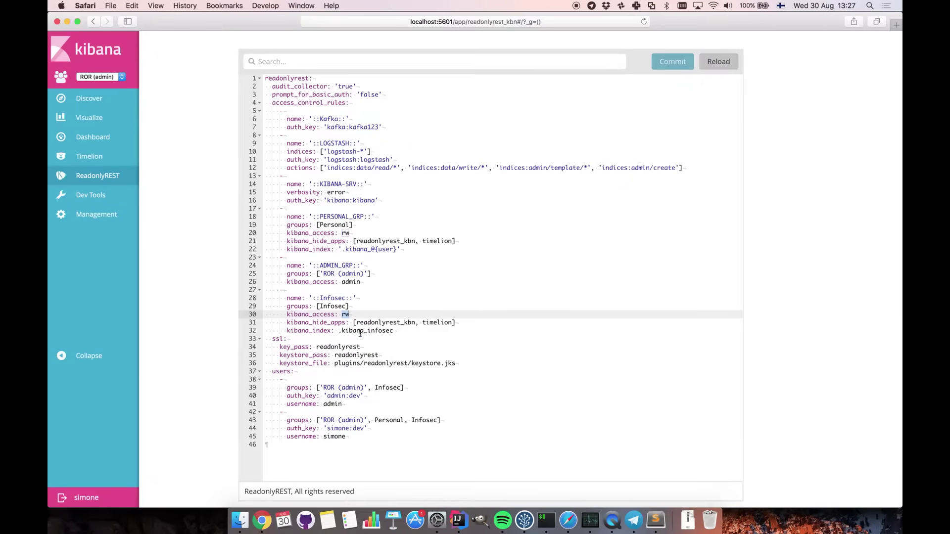
Highlight the index, kibana_index and infosec values on Infosec line 32, then log out.
{"action": "double_click", "coordinate": [356, 331]}
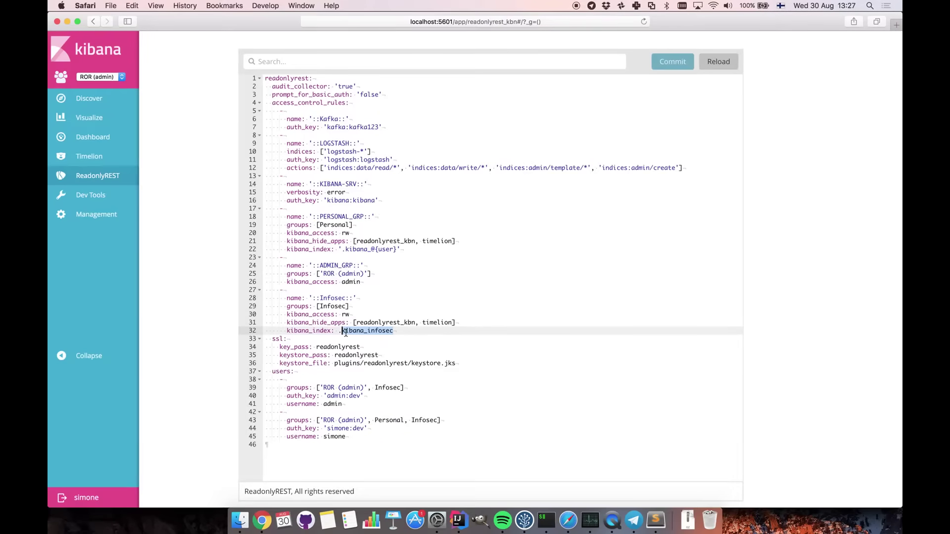
{"action": "double_click", "coordinate": [315, 330]}
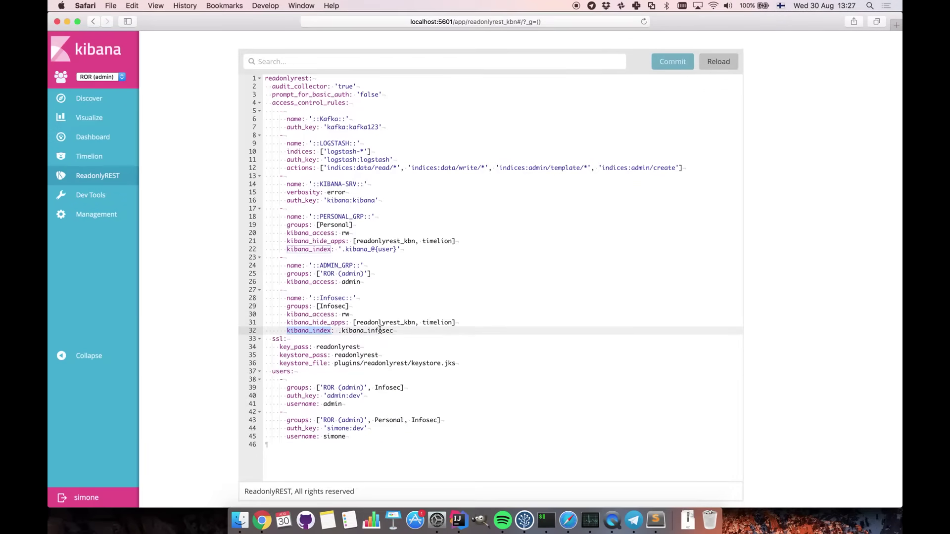
{"action": "left_click", "coordinate": [393, 330]}
{"action": "left_click_drag", "start_coordinate": [392, 330], "coordinate": [276, 331]}
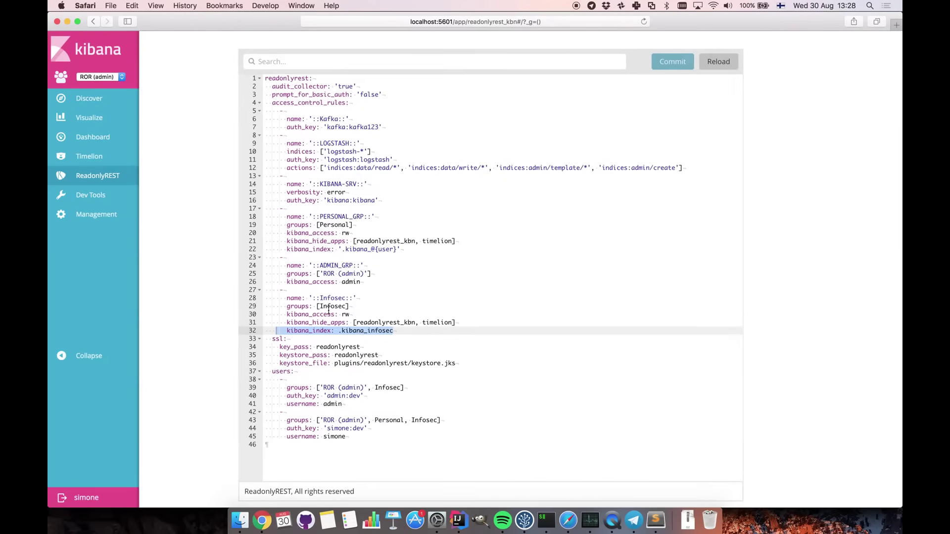
{"action": "left_click", "coordinate": [88, 498]}
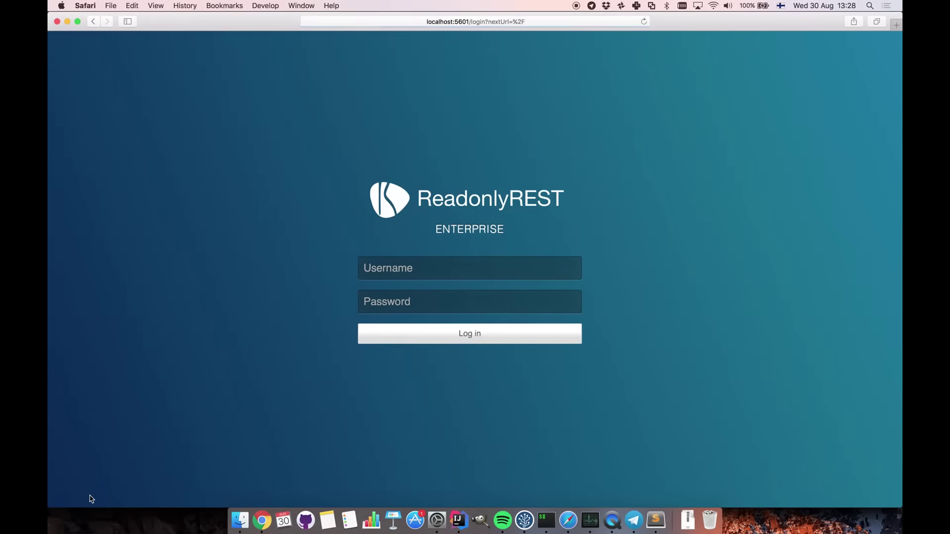